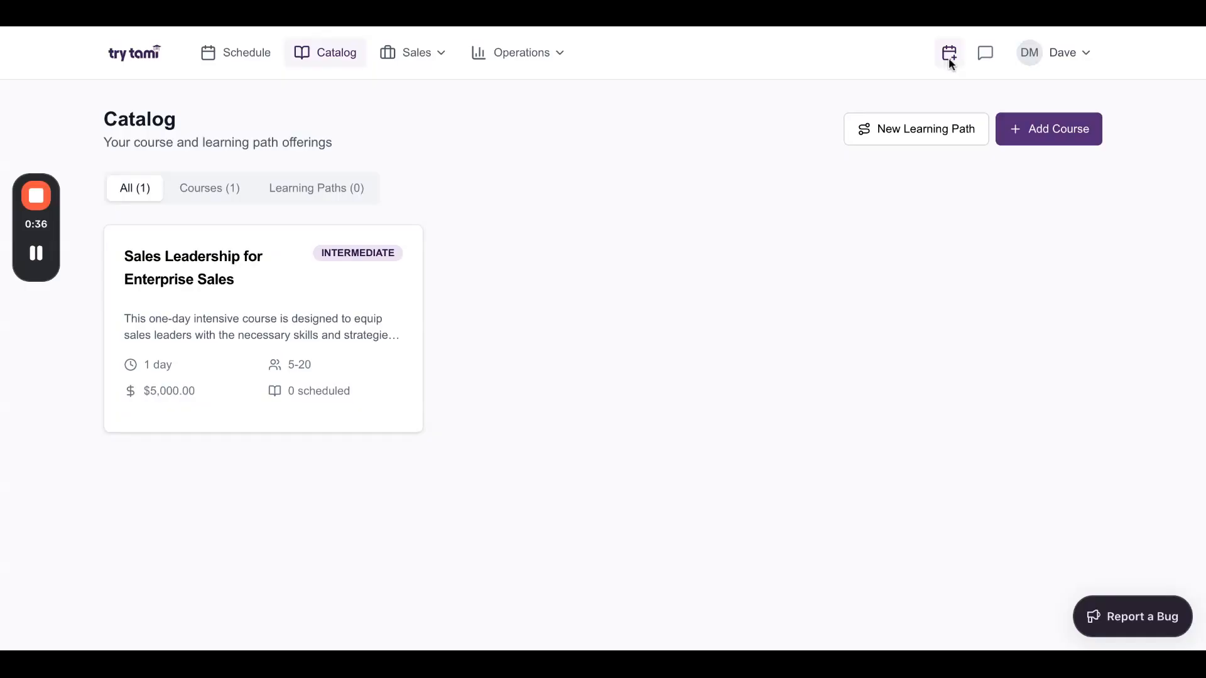
Step: Open the Sales Leadership for Enterprise Sales course from the catalog and start scheduling a new instance of it
left_click(239, 321)
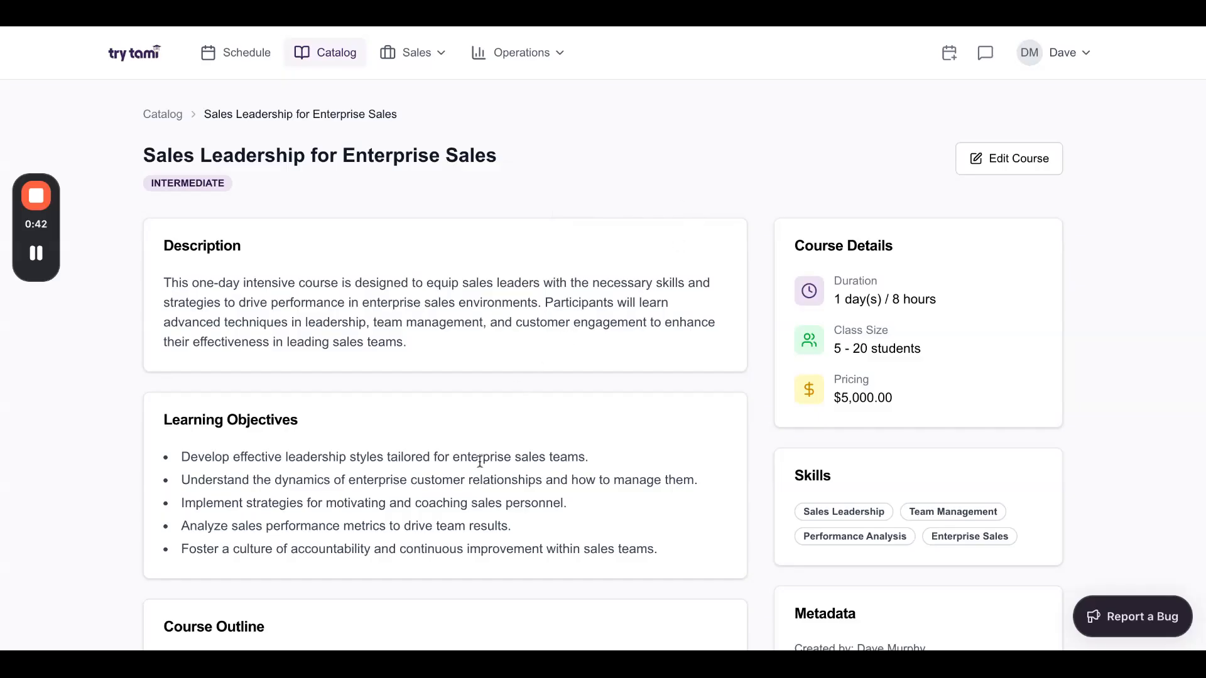
scroll(465, 478, "down", 5)
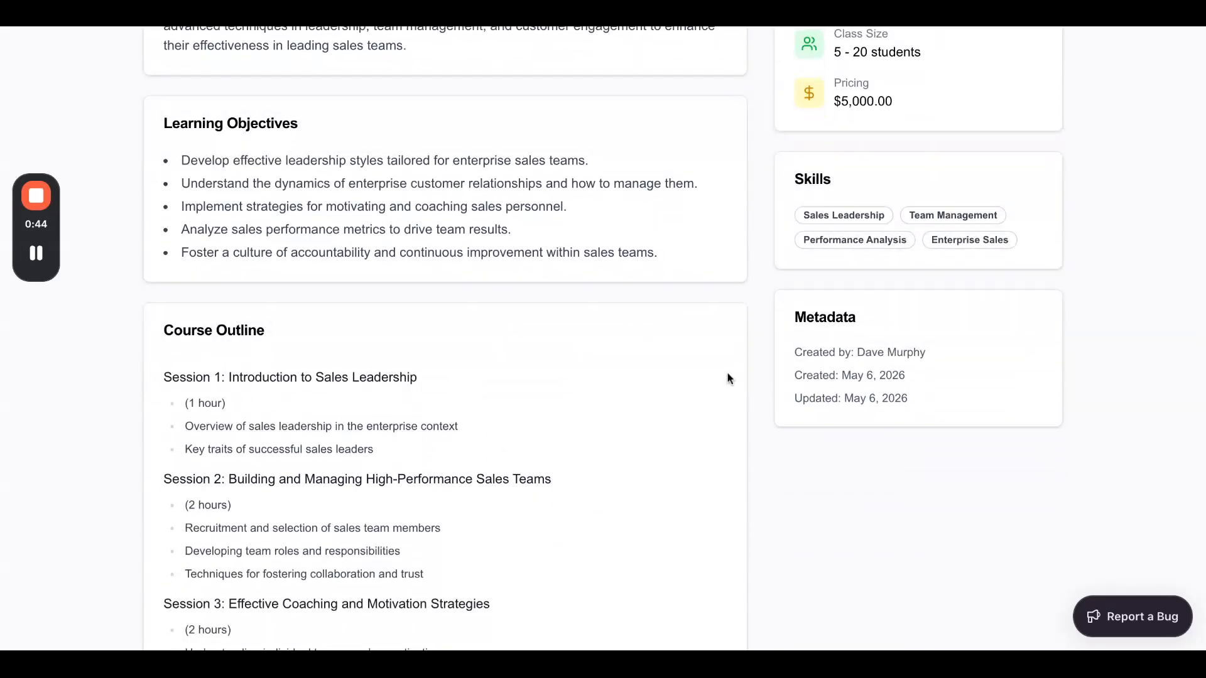
scroll(729, 378, "up", 4)
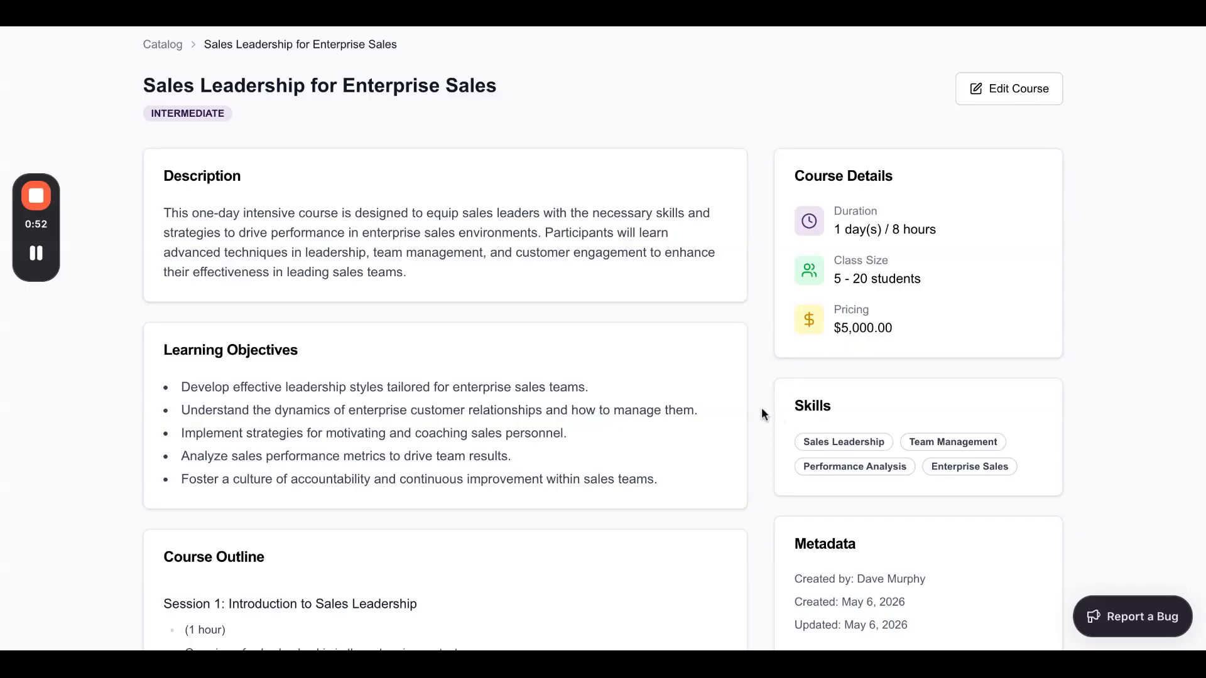
scroll(761, 407, "down", 10)
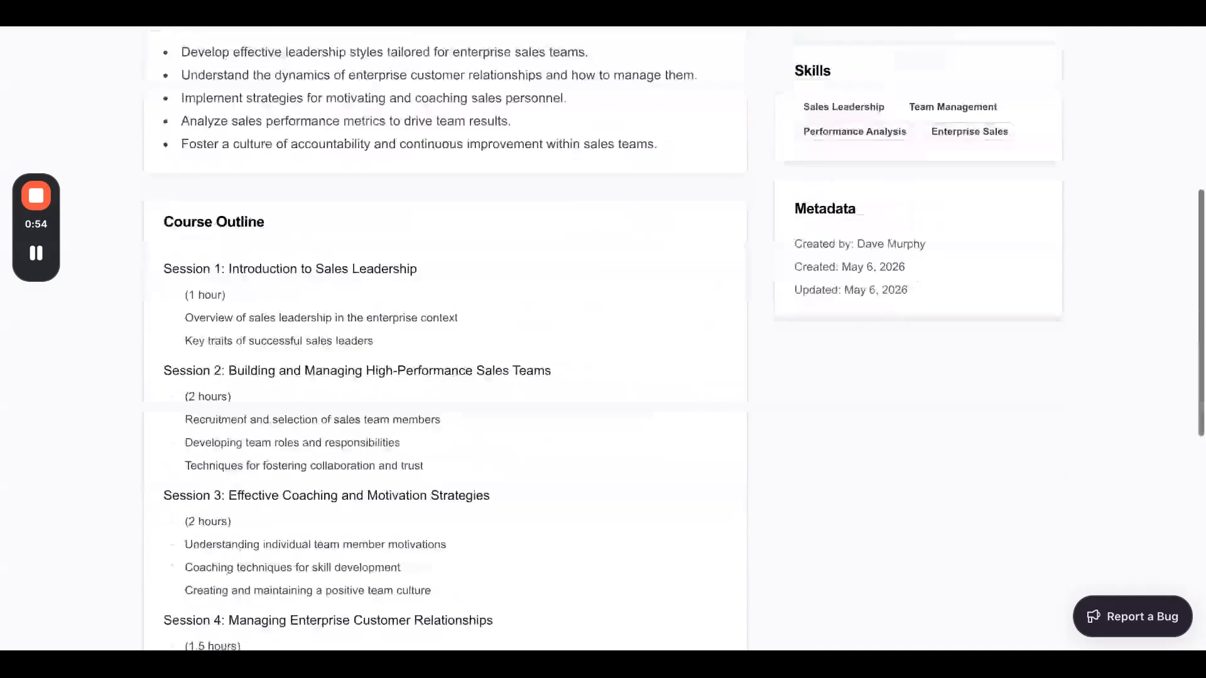
scroll(888, 319, "up", 12)
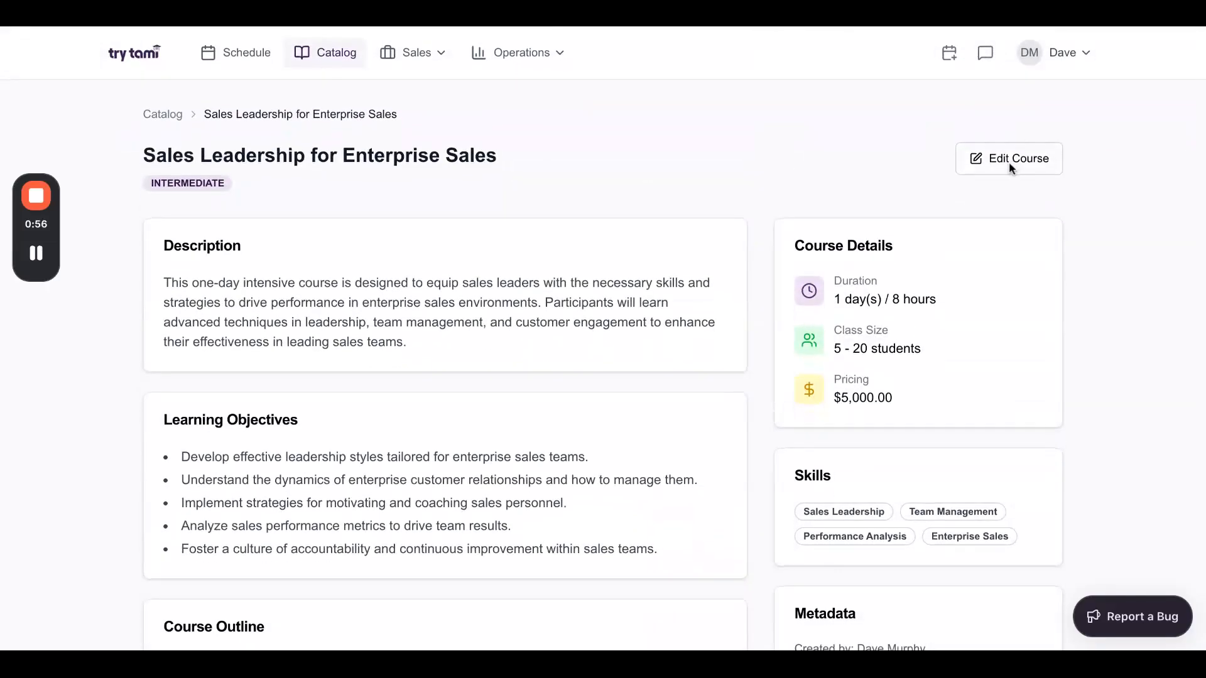
scroll(578, 201, "down", 10)
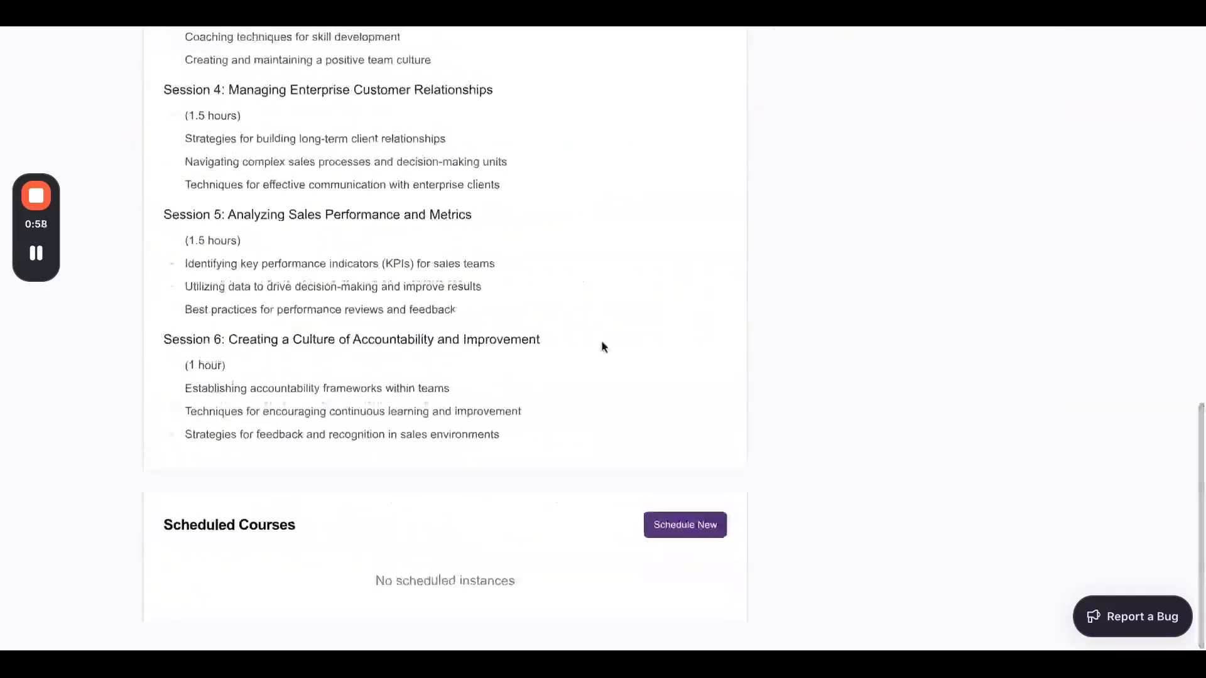
left_click(666, 529)
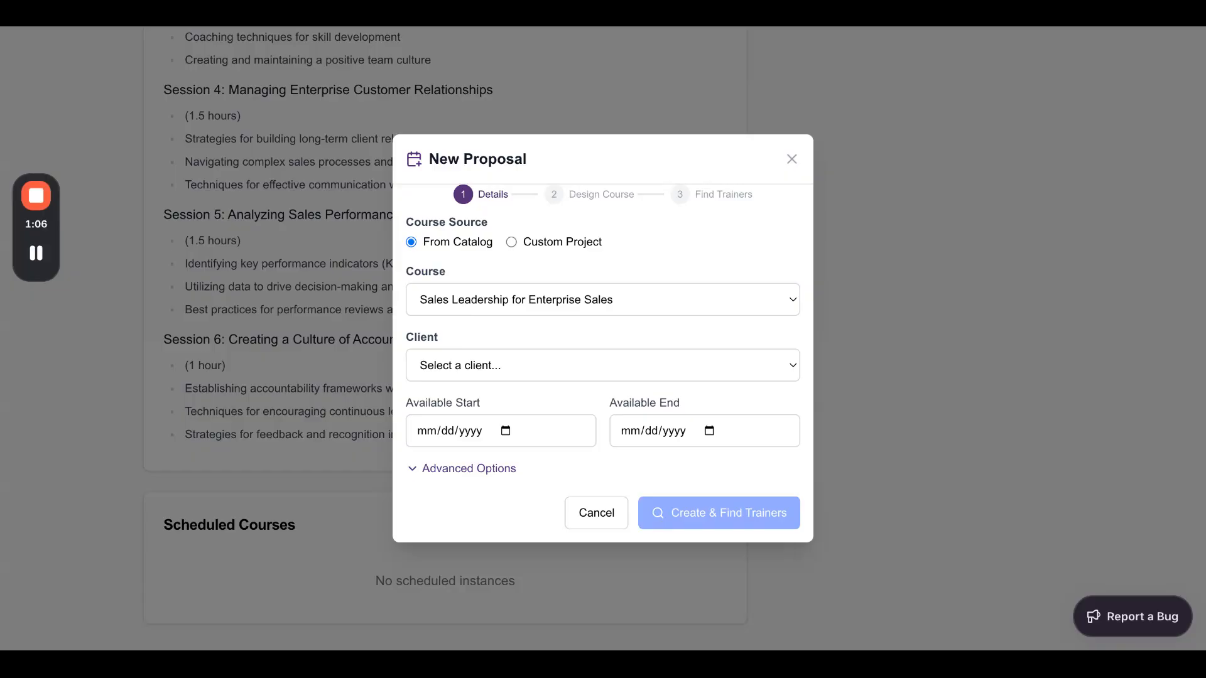
Step: Try the Custom Project course source, and return to From Catalog with the Sales Leadership for Enterprise Sales course selected
left_click(550, 243)
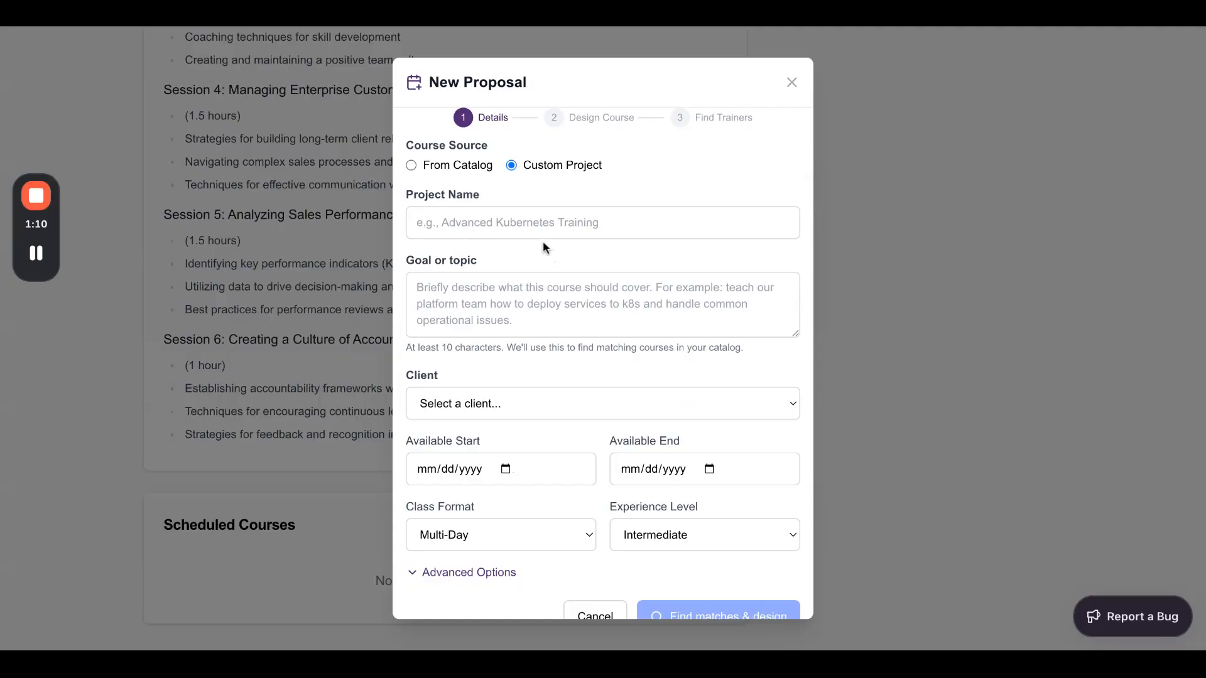
left_click(439, 167)
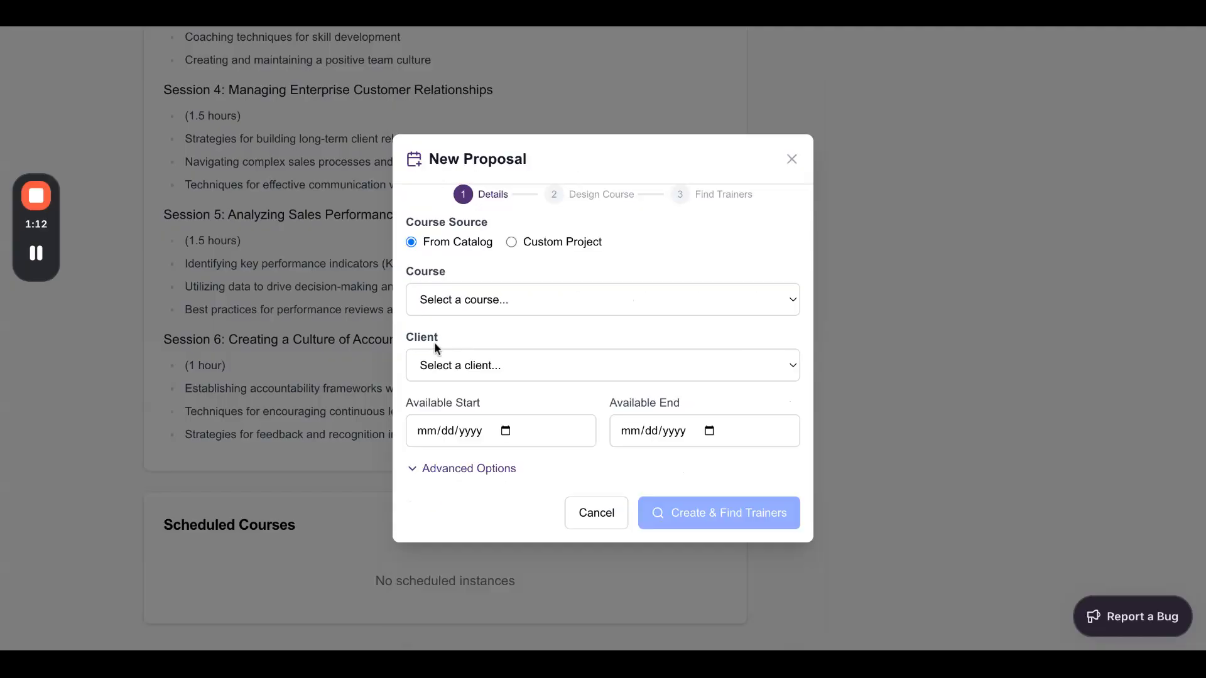
left_click(443, 311)
left_click(443, 314)
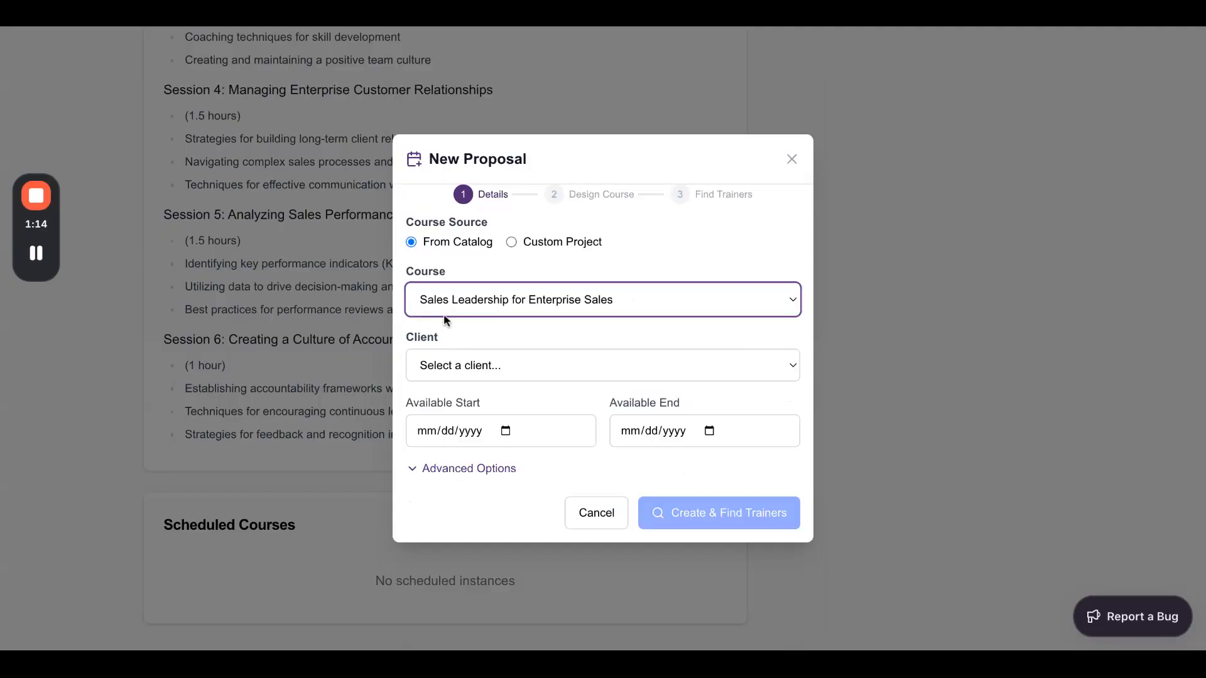
Step: Create the proposal for client LinkedIn with availability from 05/11/2026 to 05/29/2026 and find matching trainers
left_click(450, 364)
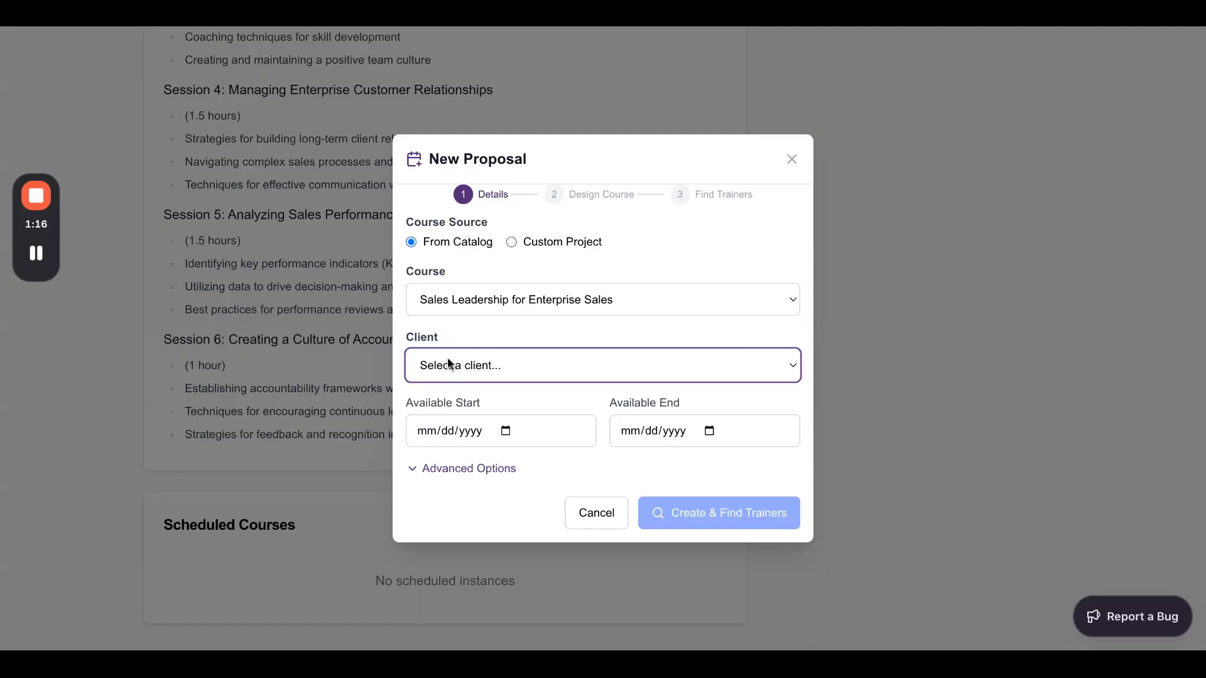
left_click(599, 383)
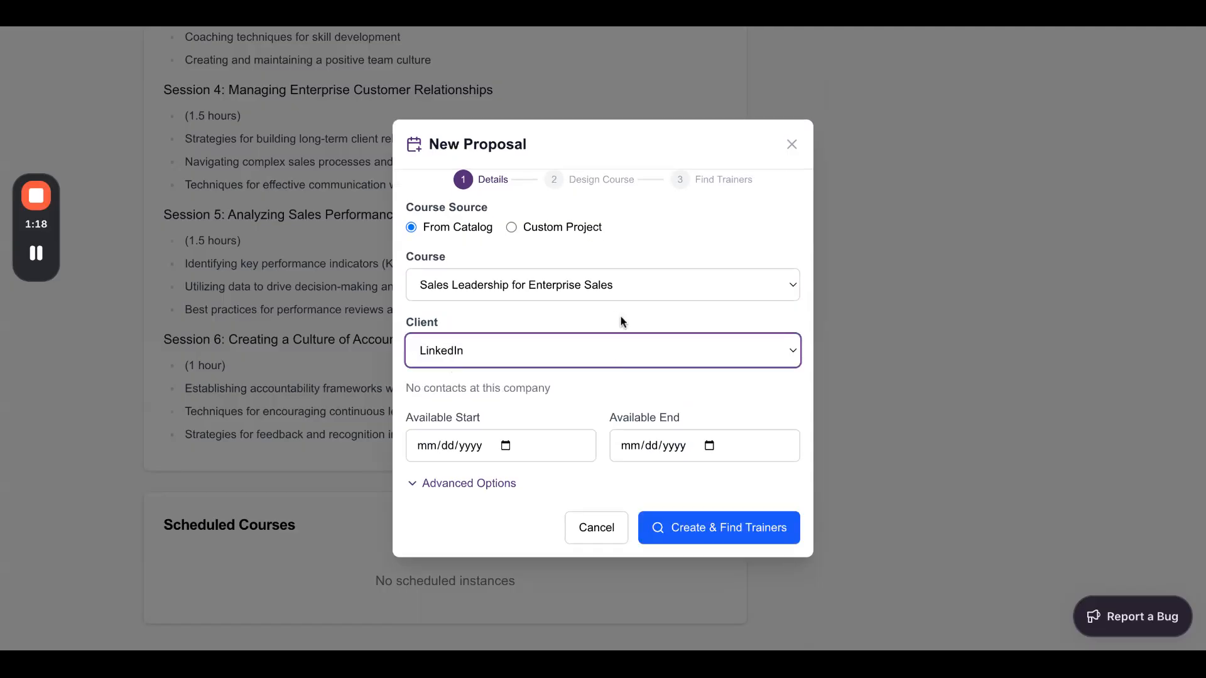
left_click(504, 444)
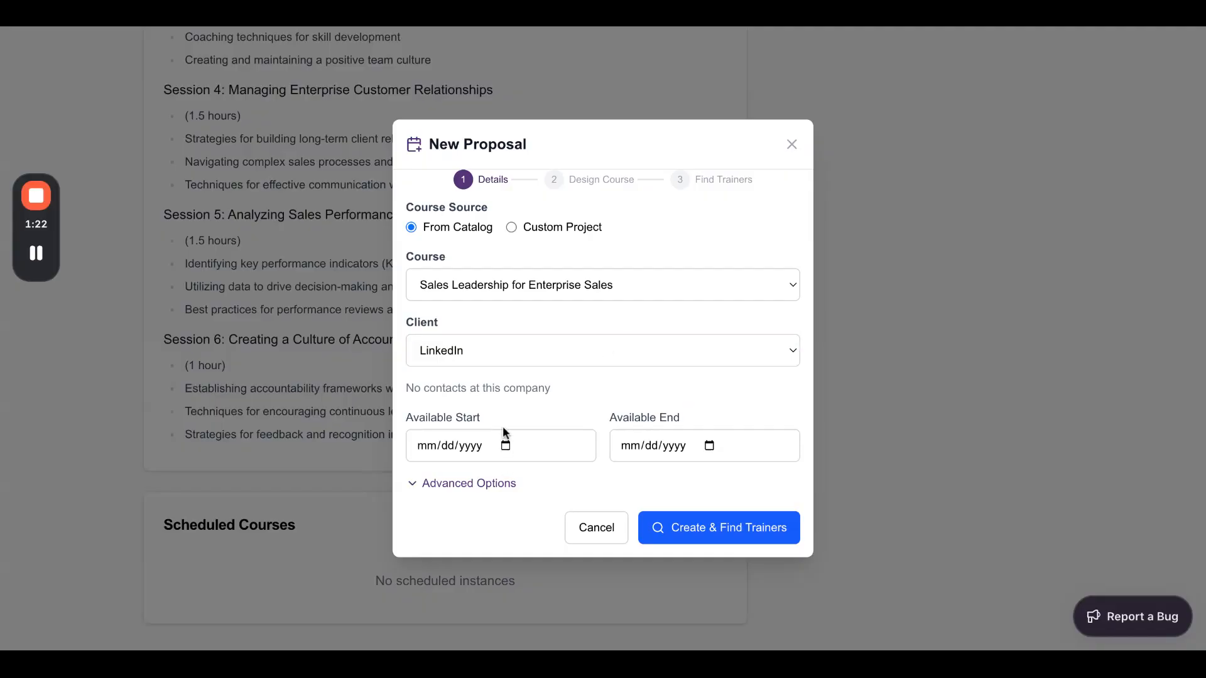
left_click(503, 427)
left_click(709, 445)
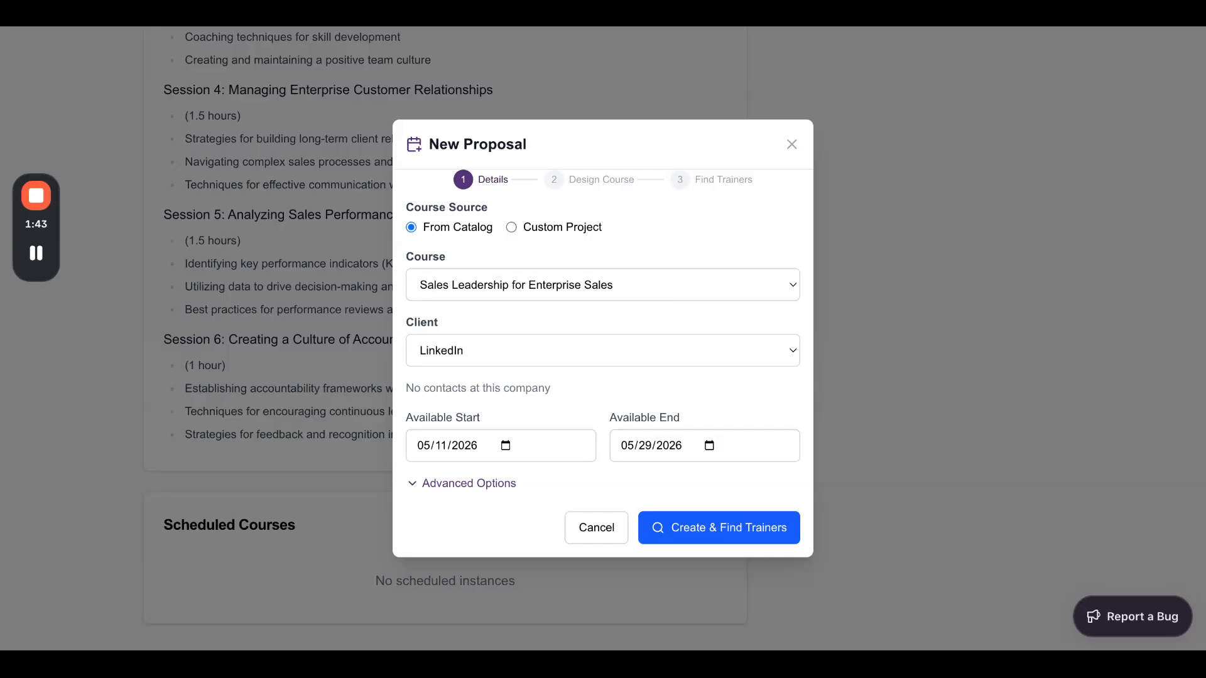
left_click(716, 526)
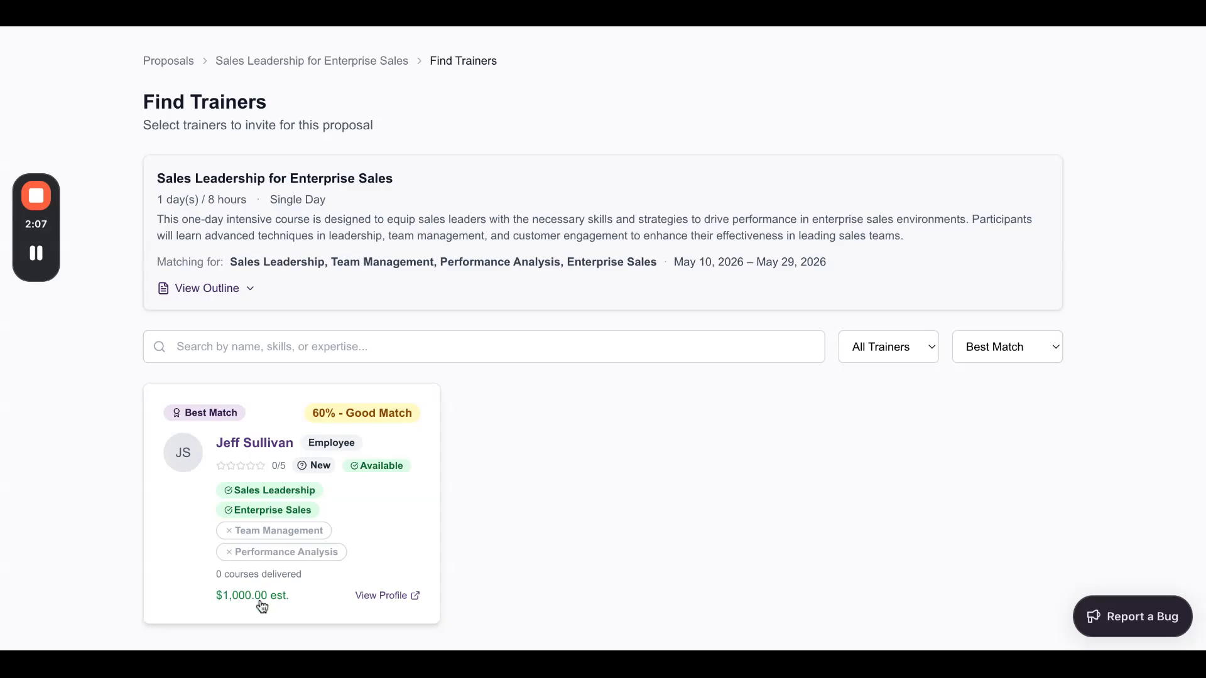
Step: Select the best-match trainer and prepare a direct booking for May 20, 2026, leaving location and conference link empty
left_click(396, 516)
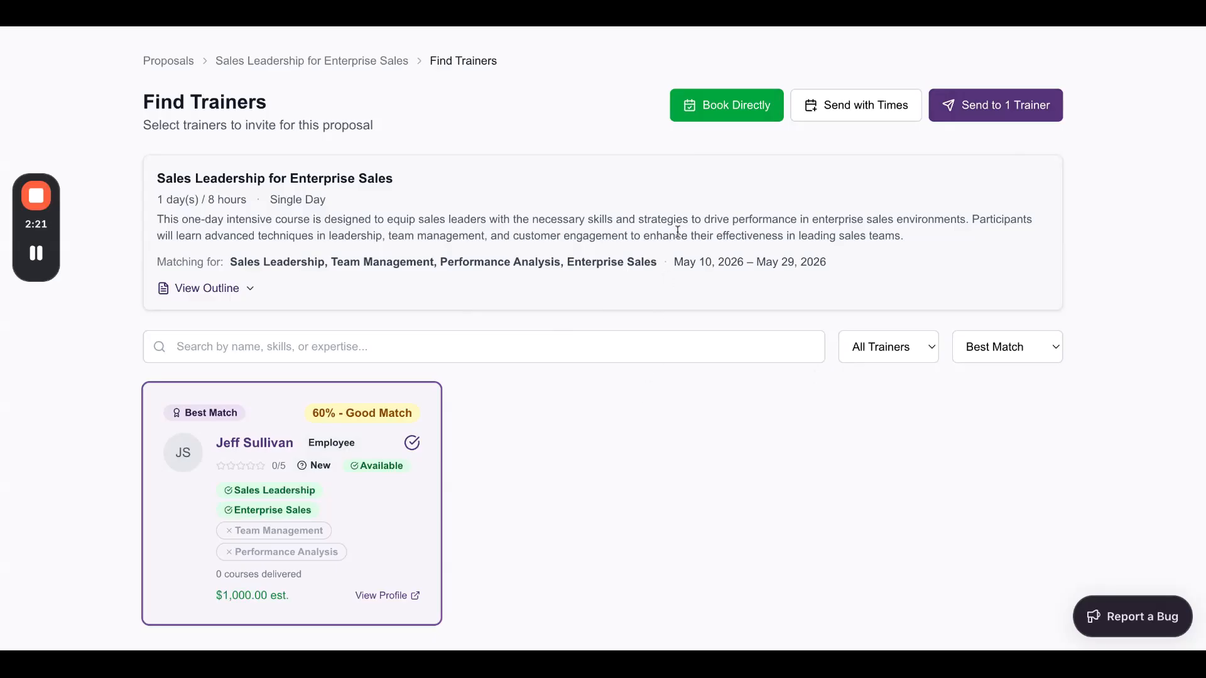
left_click(716, 103)
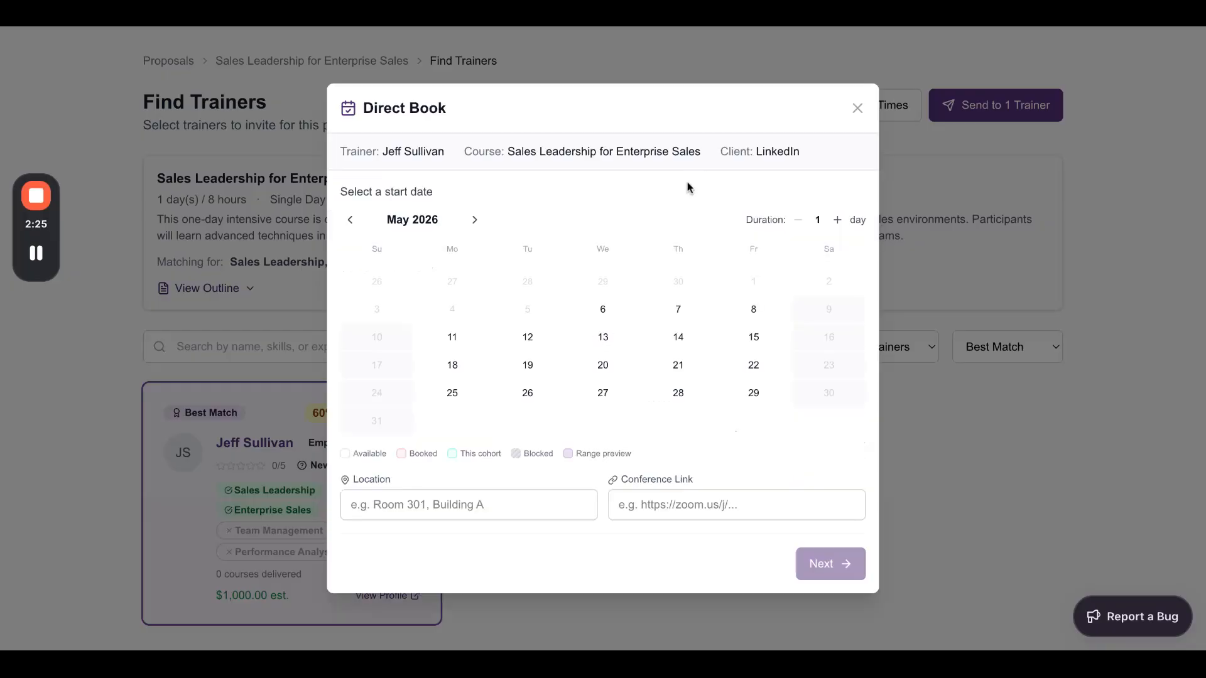
left_click(607, 363)
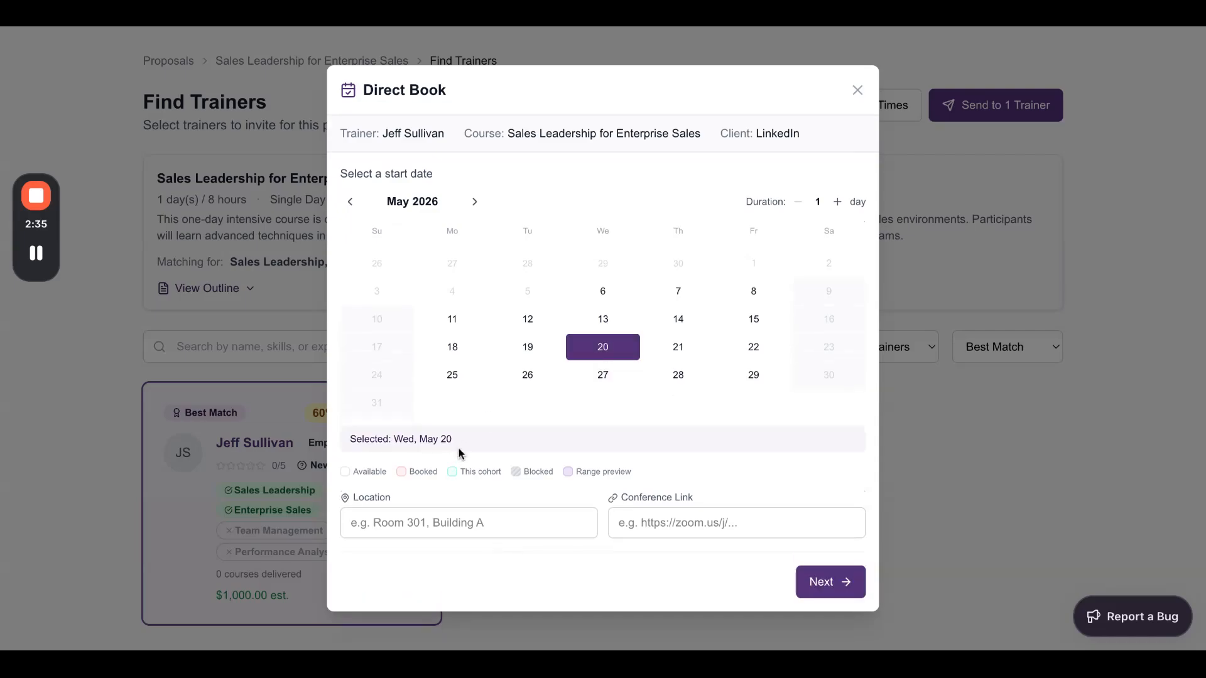
left_click(443, 528)
left_click(650, 513)
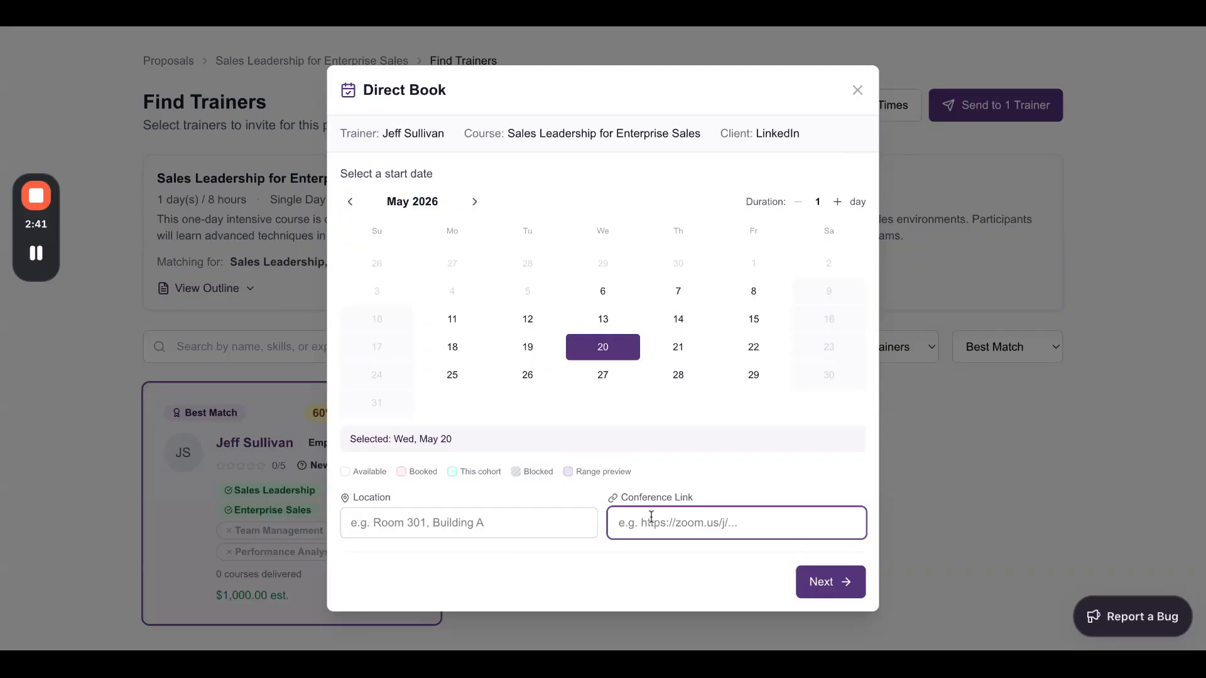
left_click(820, 584)
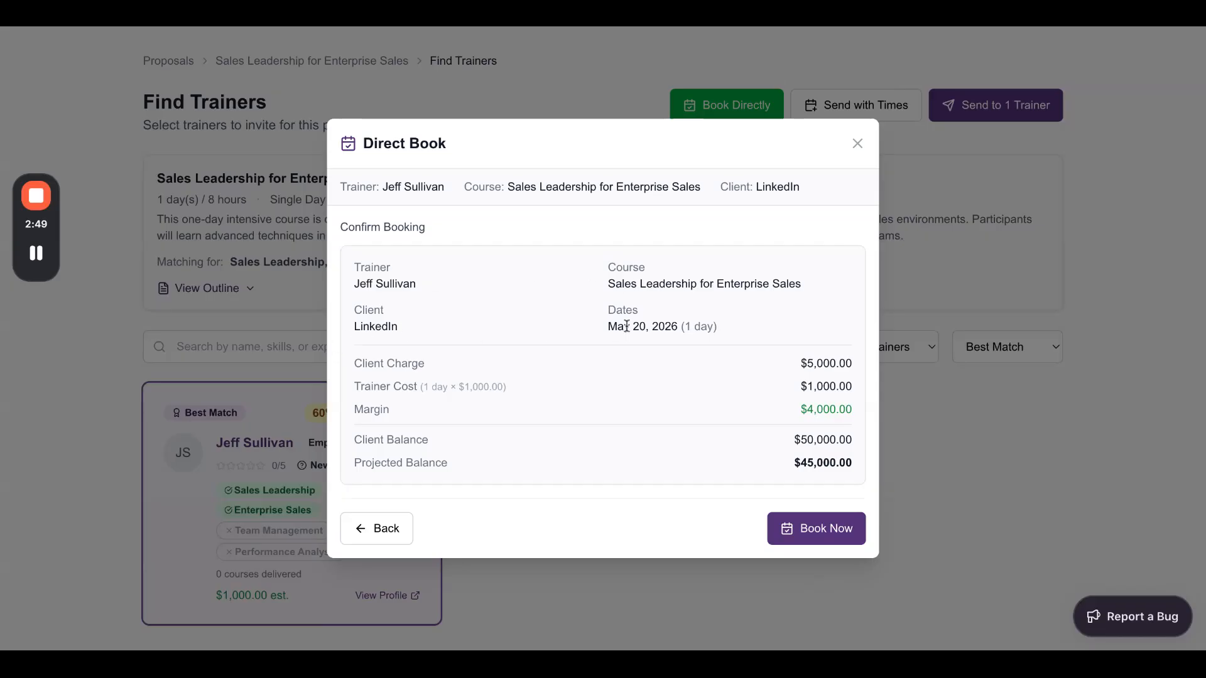
Step: Check the client charge, trainer cost, margin and projected balance in the booking summary, and book the course
left_click_drag(824, 364, 801, 387)
double_click(805, 414)
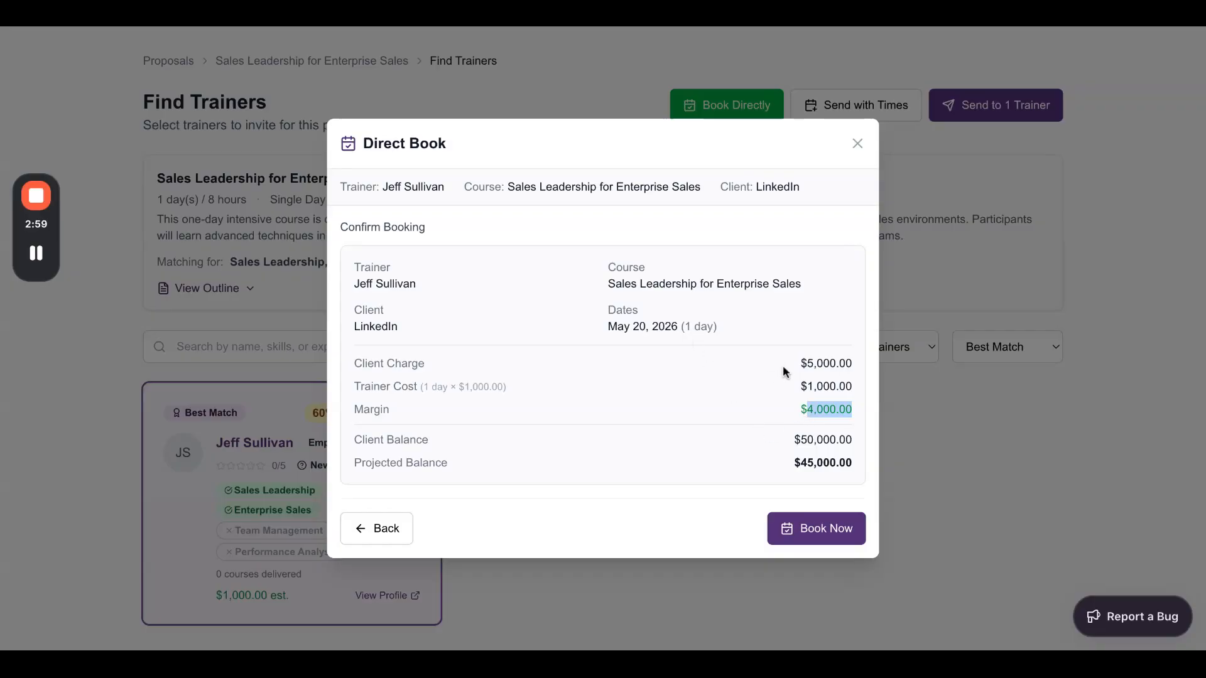
left_click(764, 464)
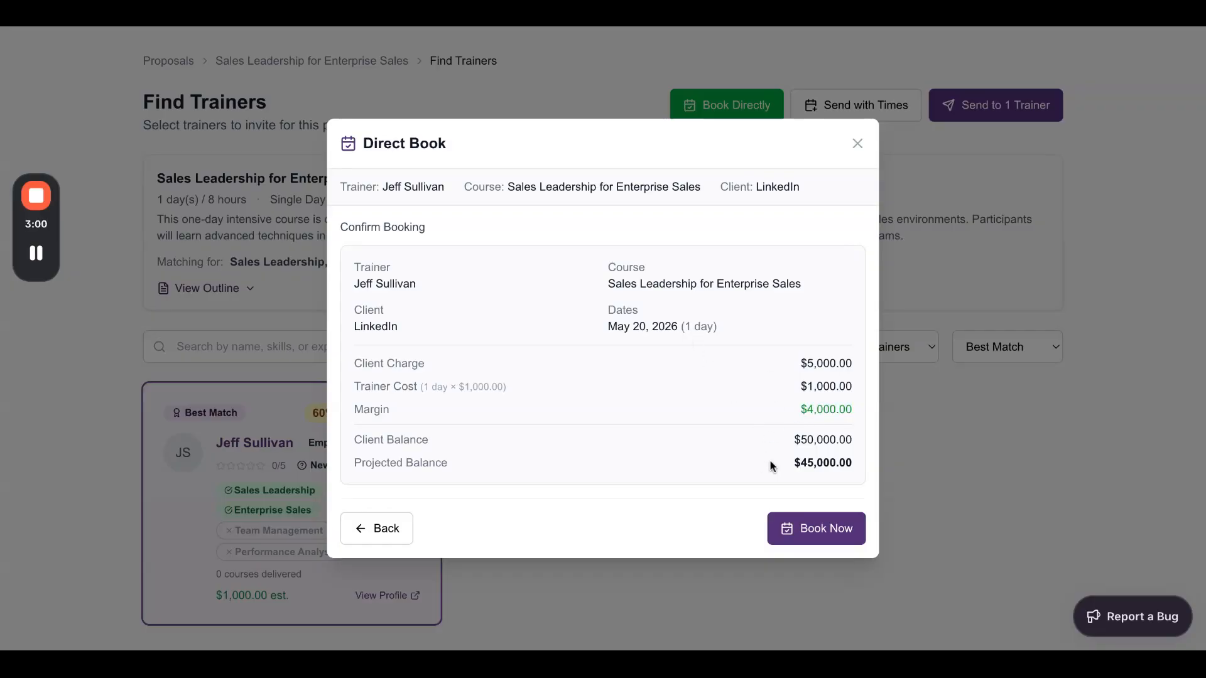
left_click(817, 529)
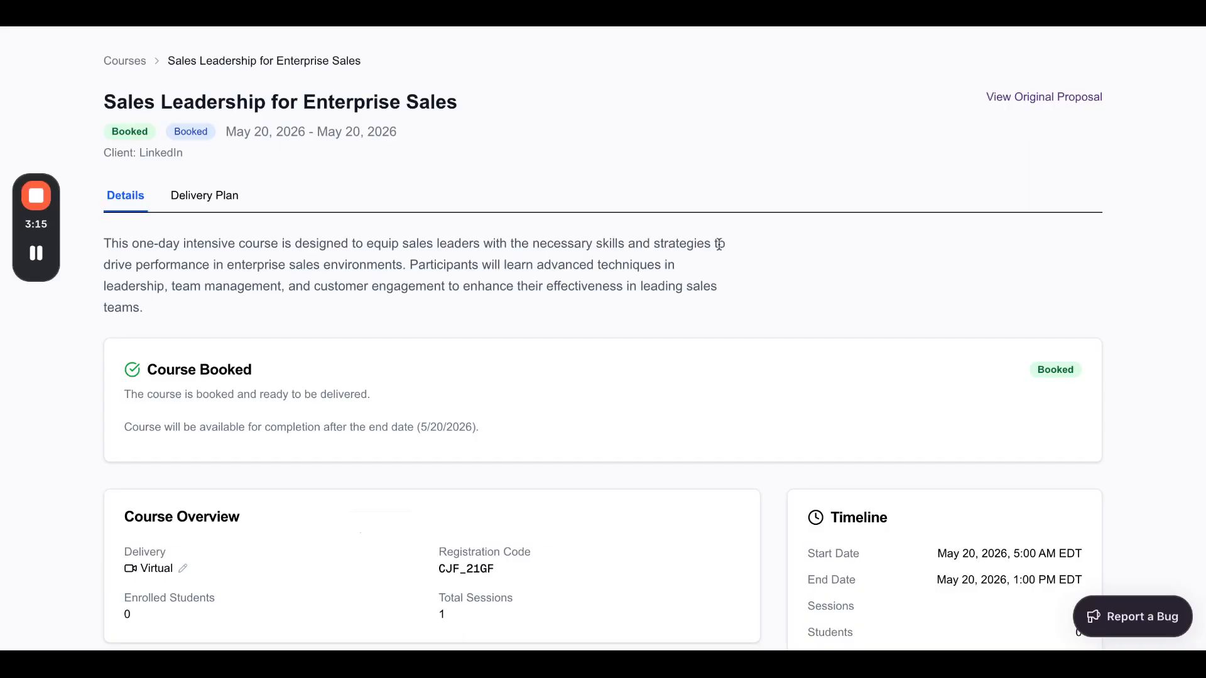
Step: Examine the booked course's details, including delivery options, sessions, student registration, timeline, client, instructor, financials, outline and chat
scroll(753, 262, "down", 3)
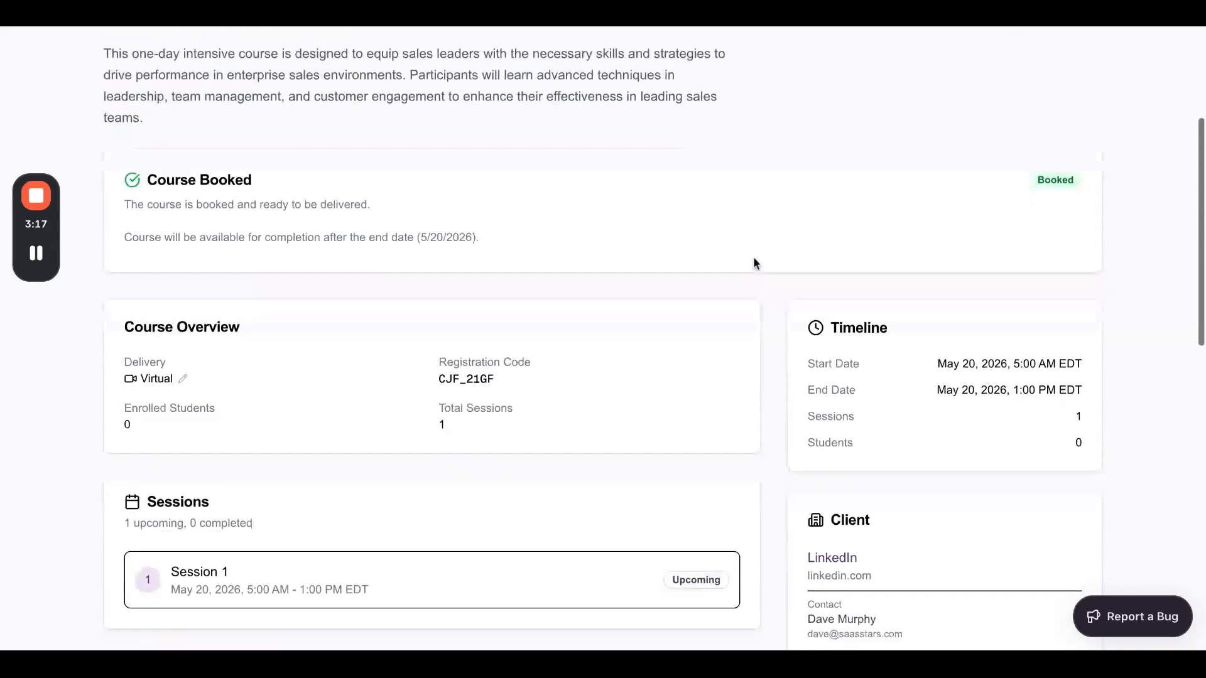
left_click(183, 379)
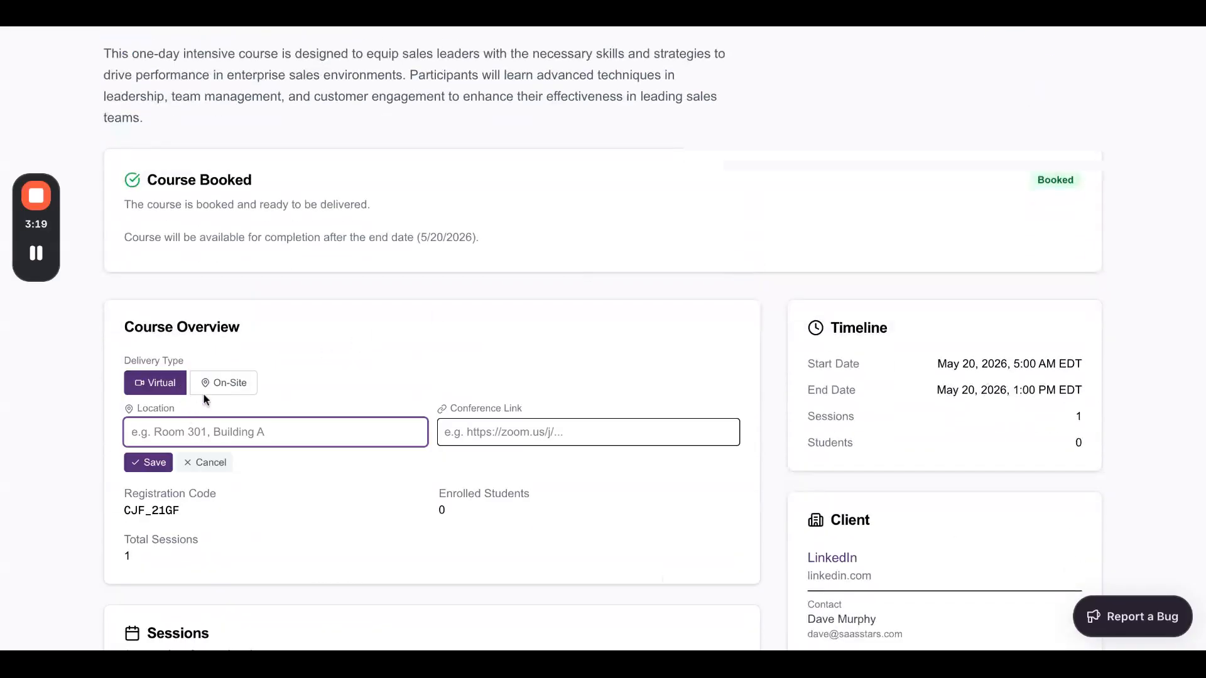
left_click(214, 462)
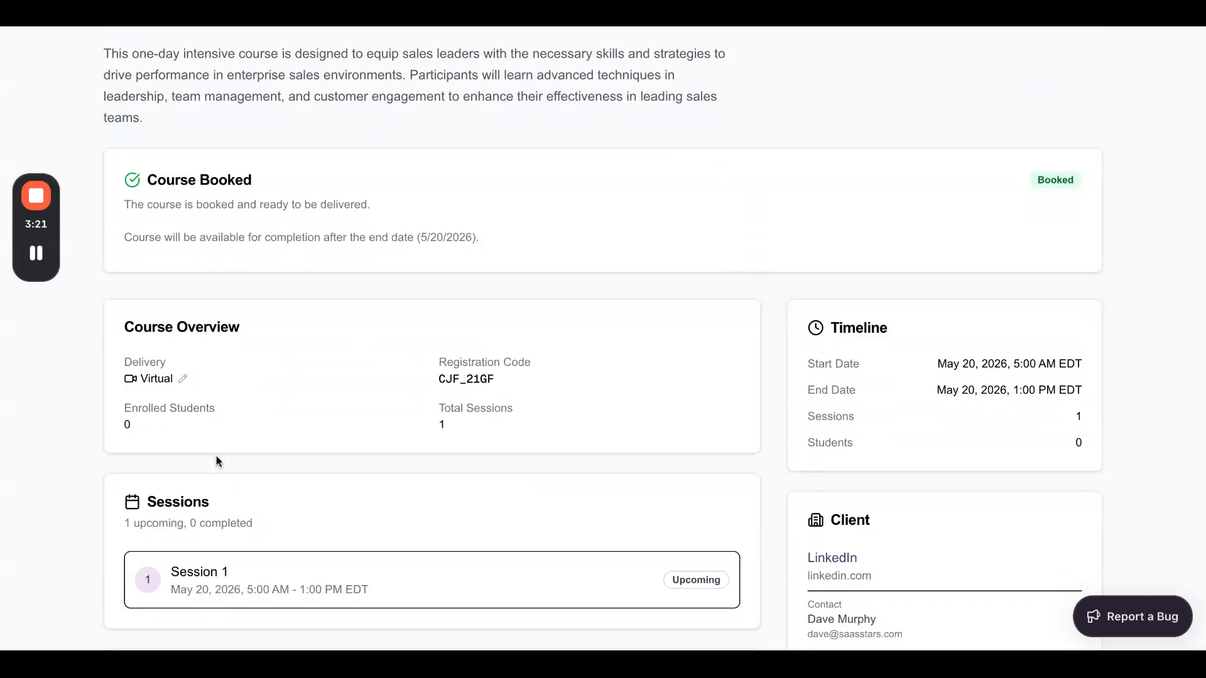
scroll(458, 423, "down", 4)
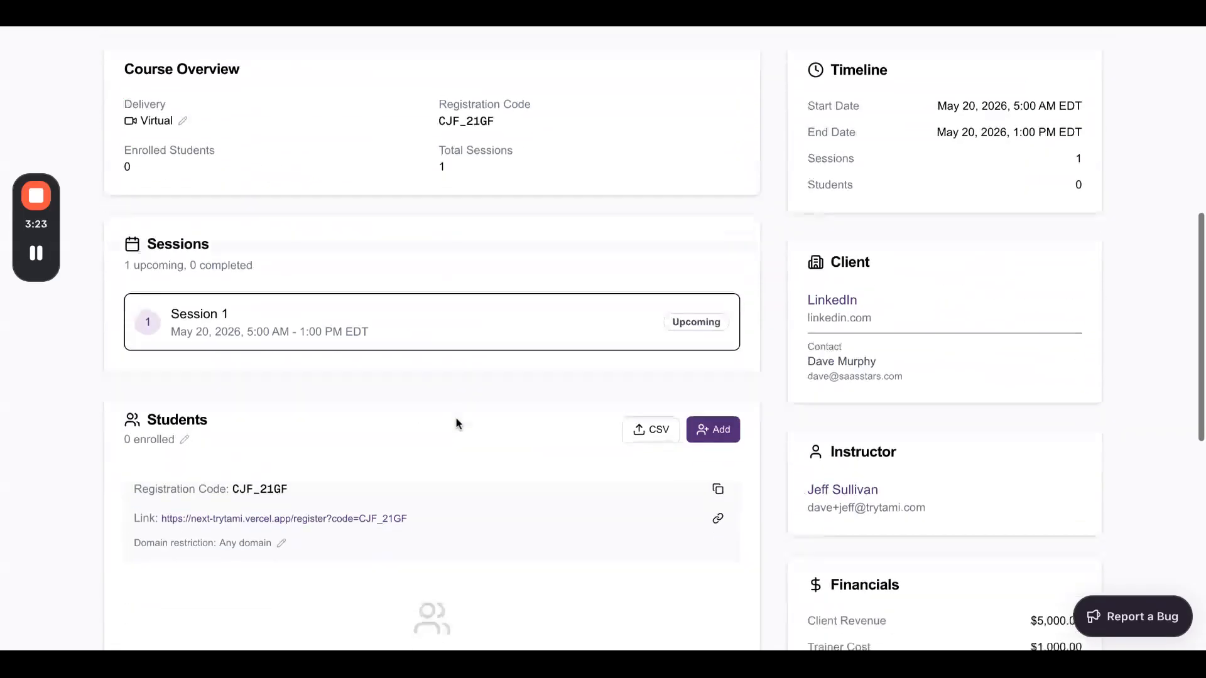
scroll(490, 425, "down", 1)
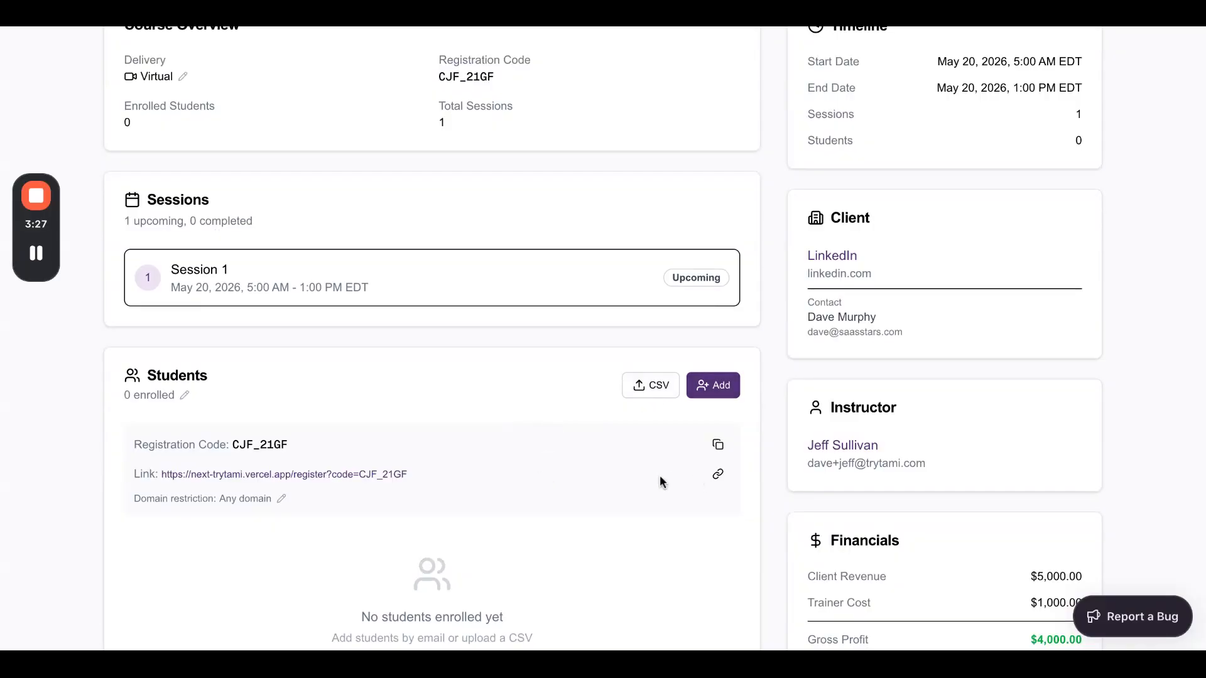
scroll(558, 482, "down", 3)
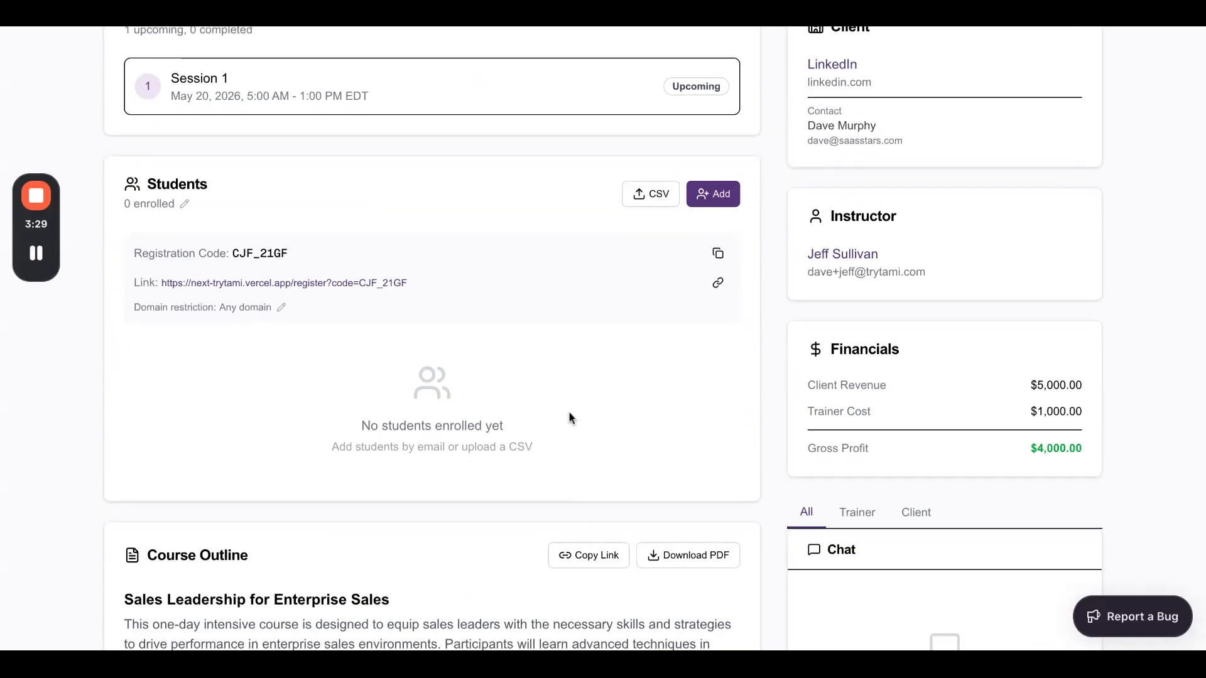
scroll(568, 414, "down", 4)
scroll(564, 451, "down", 2)
scroll(564, 451, "up", 15)
scroll(816, 368, "down", 4)
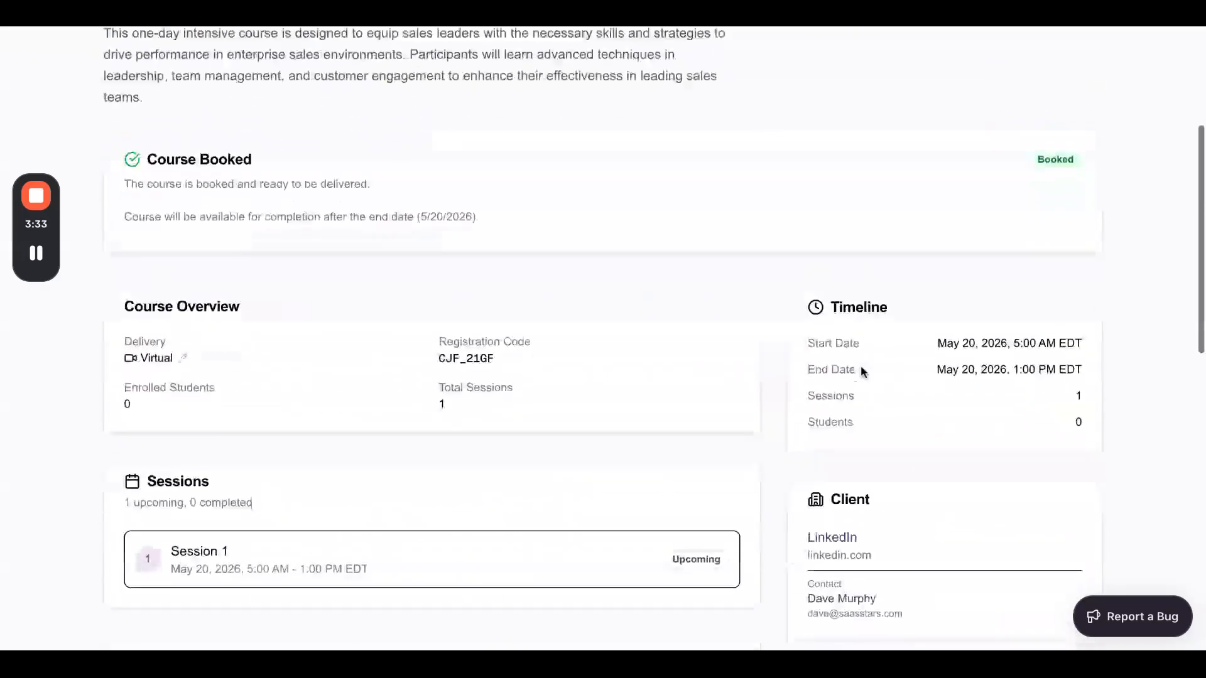
scroll(992, 347, "down", 5)
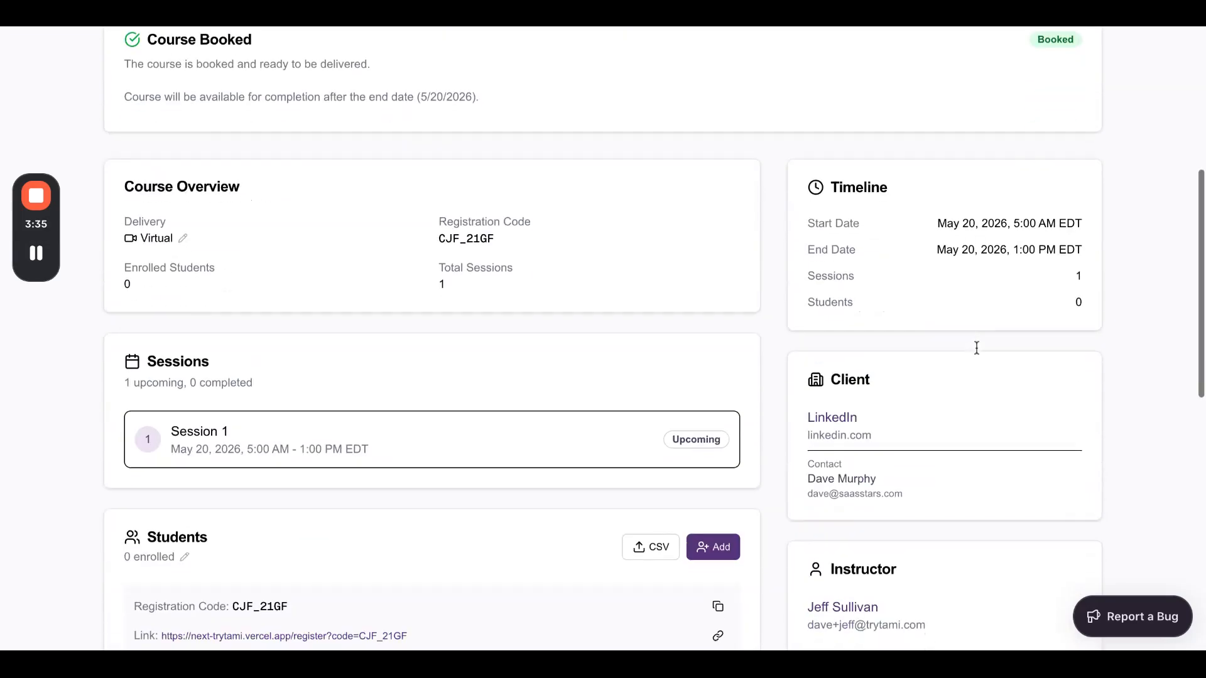
scroll(1009, 378, "down", 5)
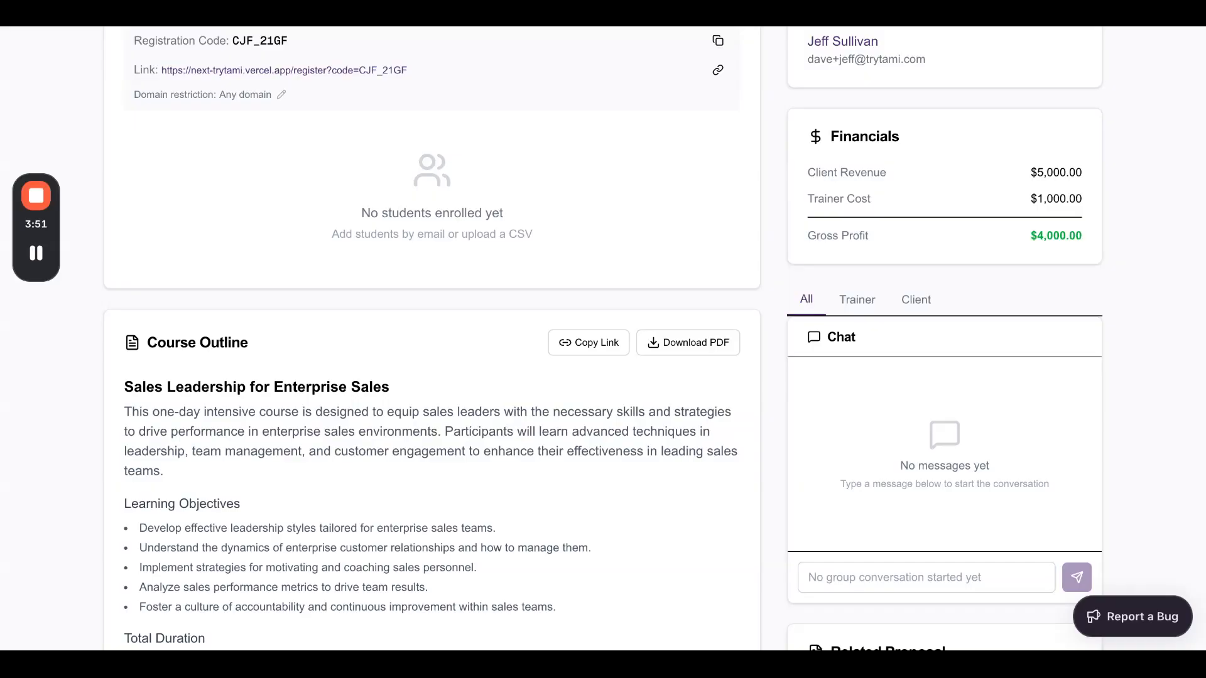
Step: Generate a delivery plan for the booked course and review its delivery concerns
scroll(773, 336, "up", 10)
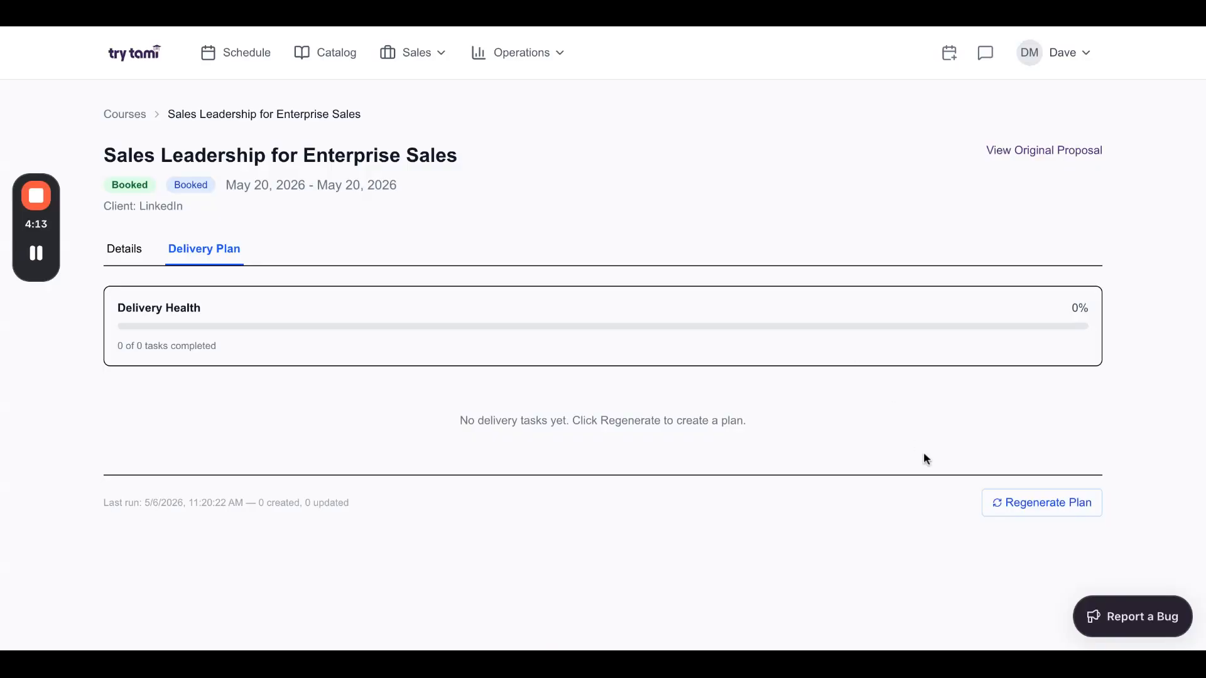
left_click(1022, 508)
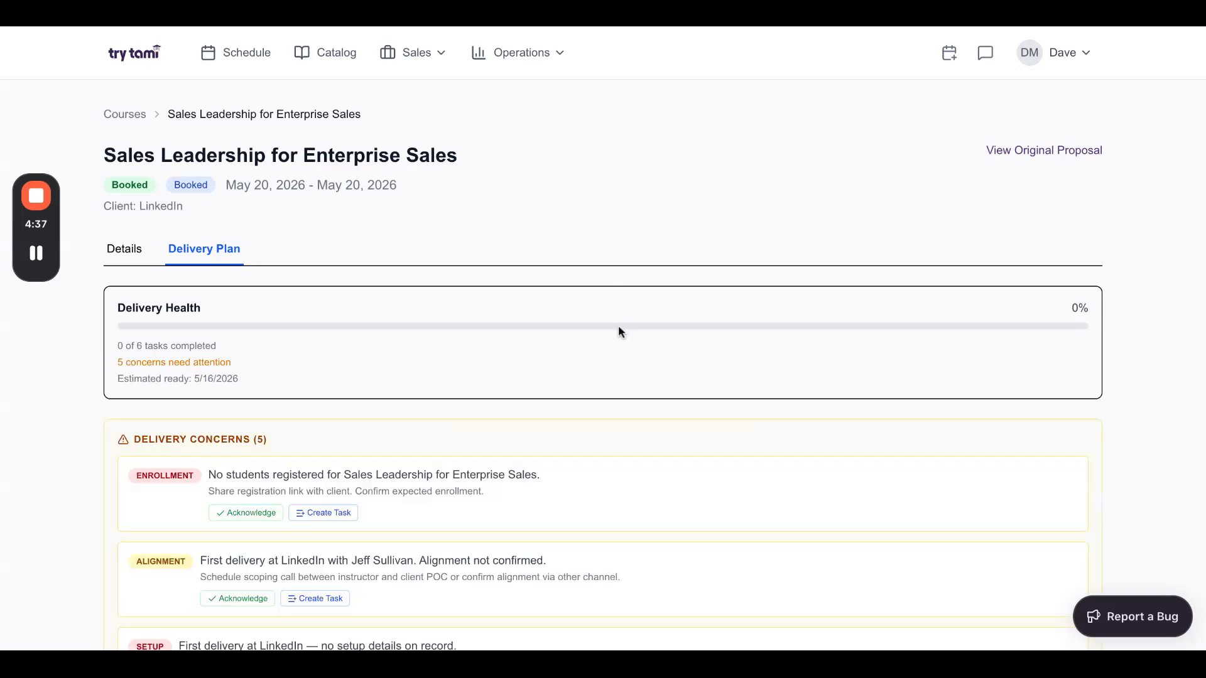
scroll(624, 477, "down", 3)
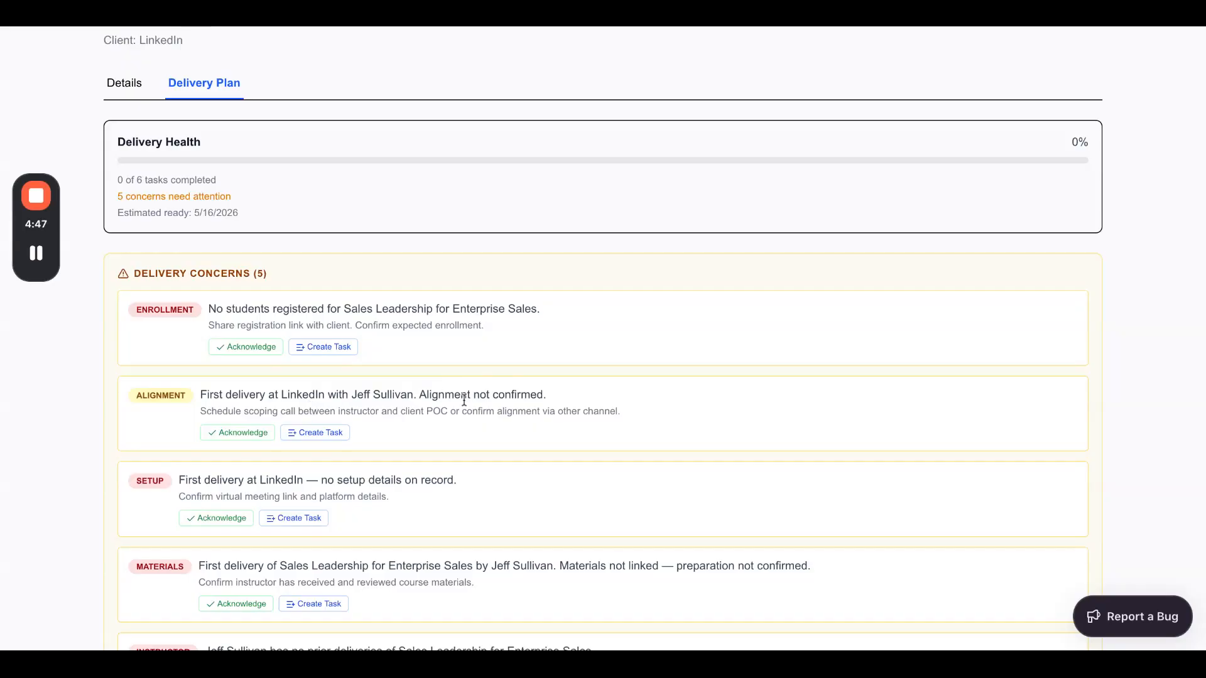
scroll(435, 396, "down", 1)
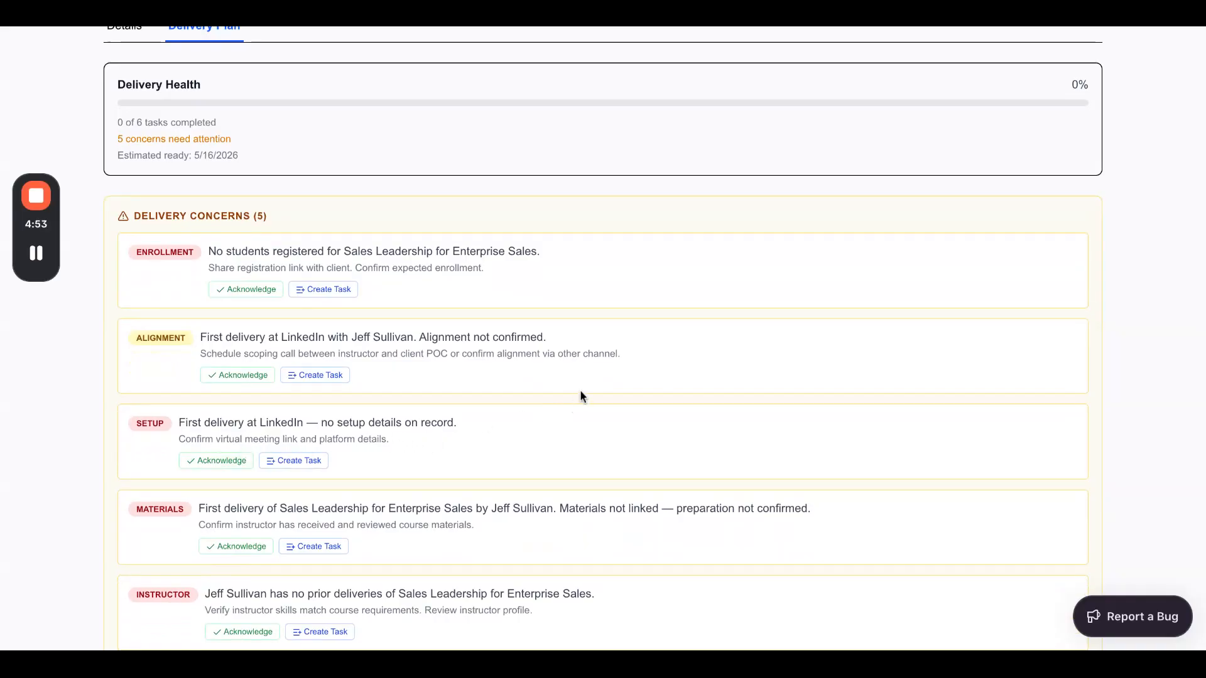
left_click(237, 290)
left_click(294, 380)
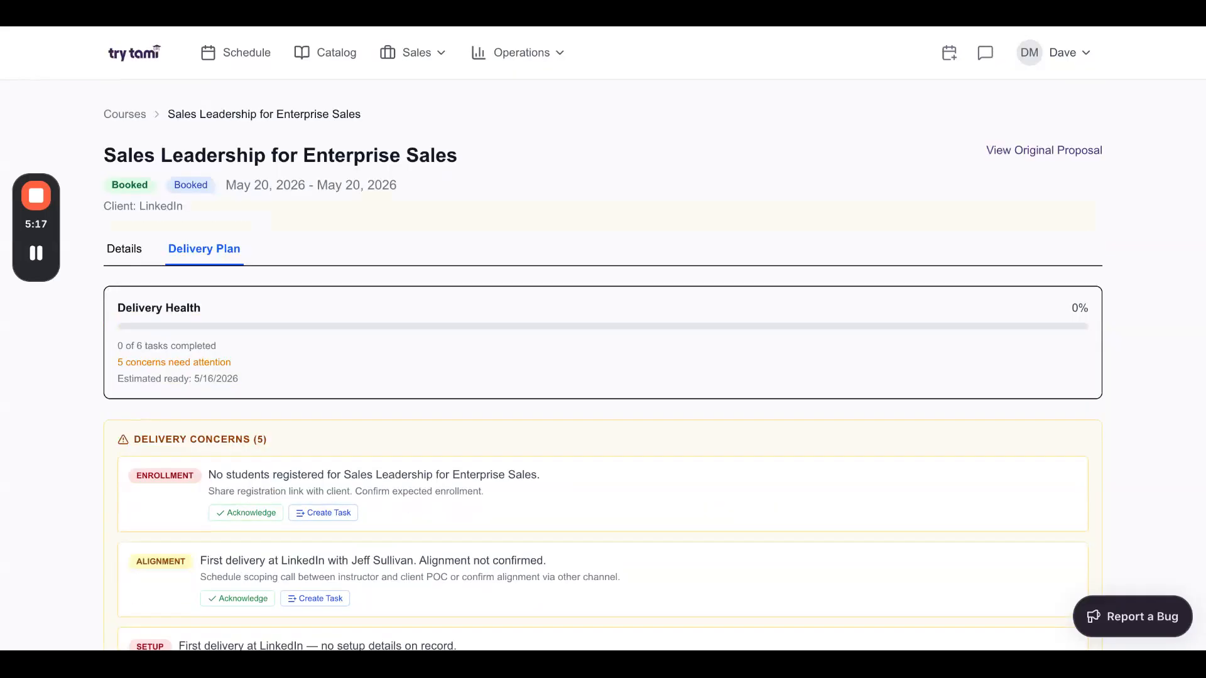
left_click(521, 52)
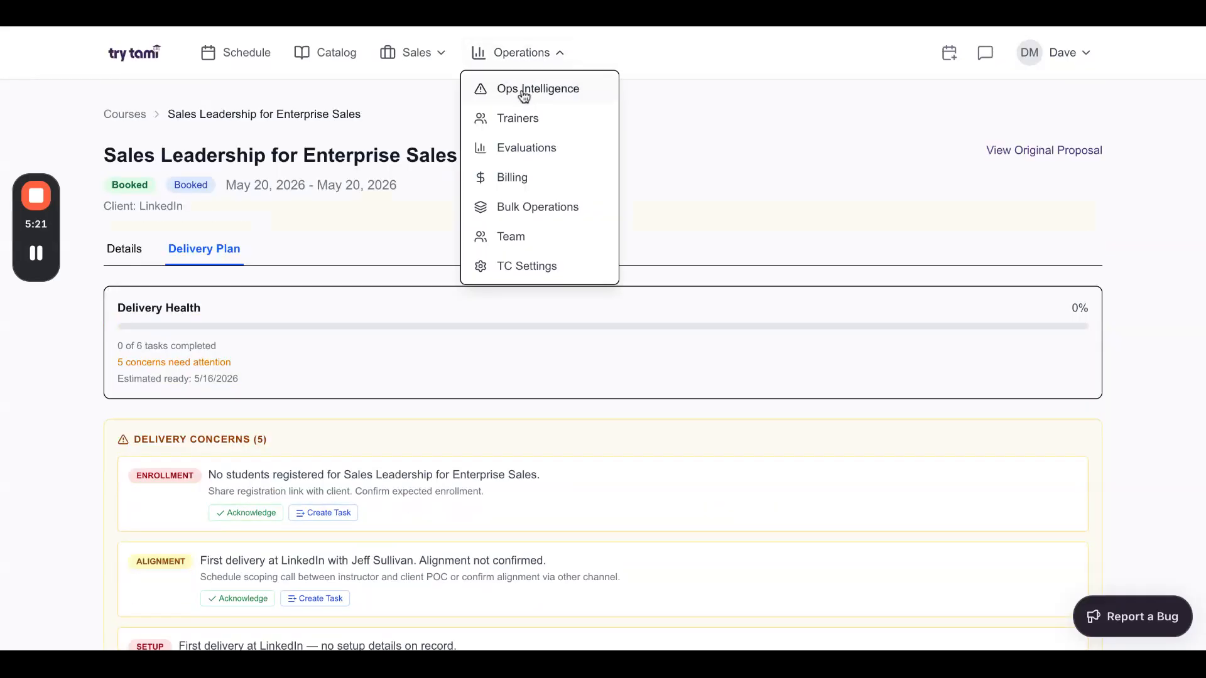
left_click(435, 105)
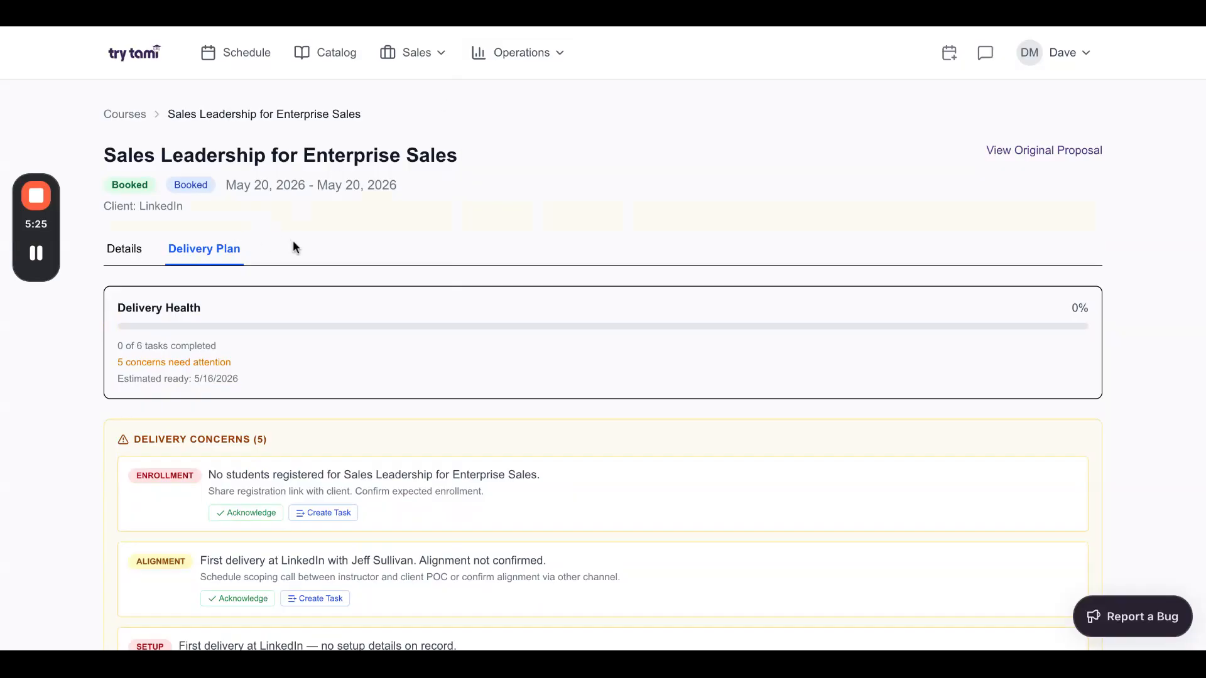